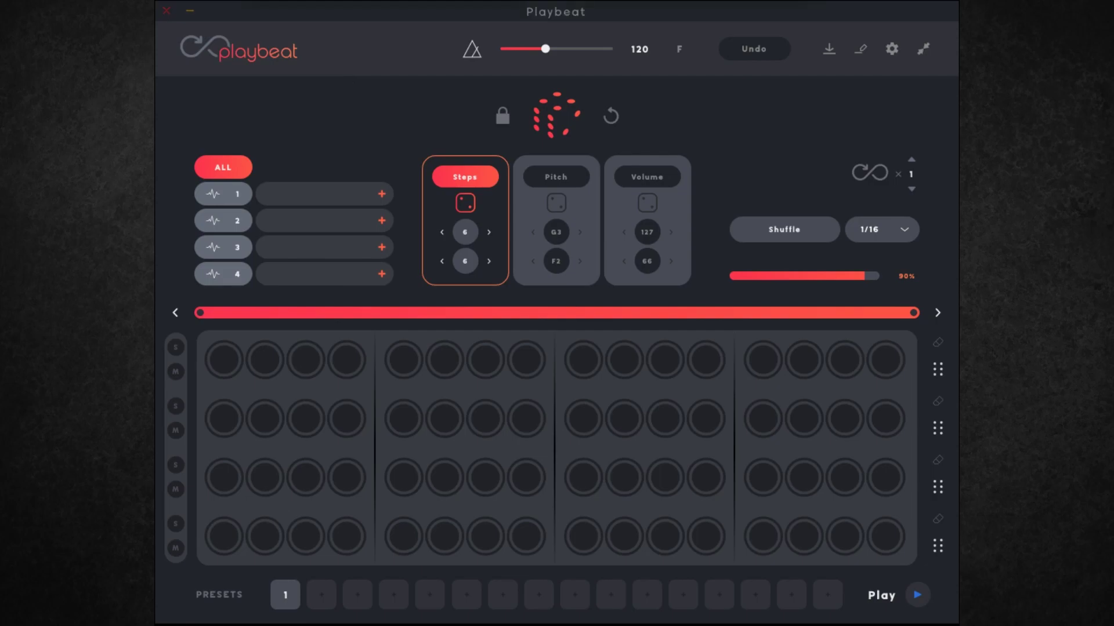
Step: Load the samples G3_K1_K1, G3_K1_SN3, G3_K2_HH3 and G3_K2_P5 onto tracks 1 to 4
{"action": "left_click_drag", "start_coordinate": [348, 149], "coordinate": [325, 194]}
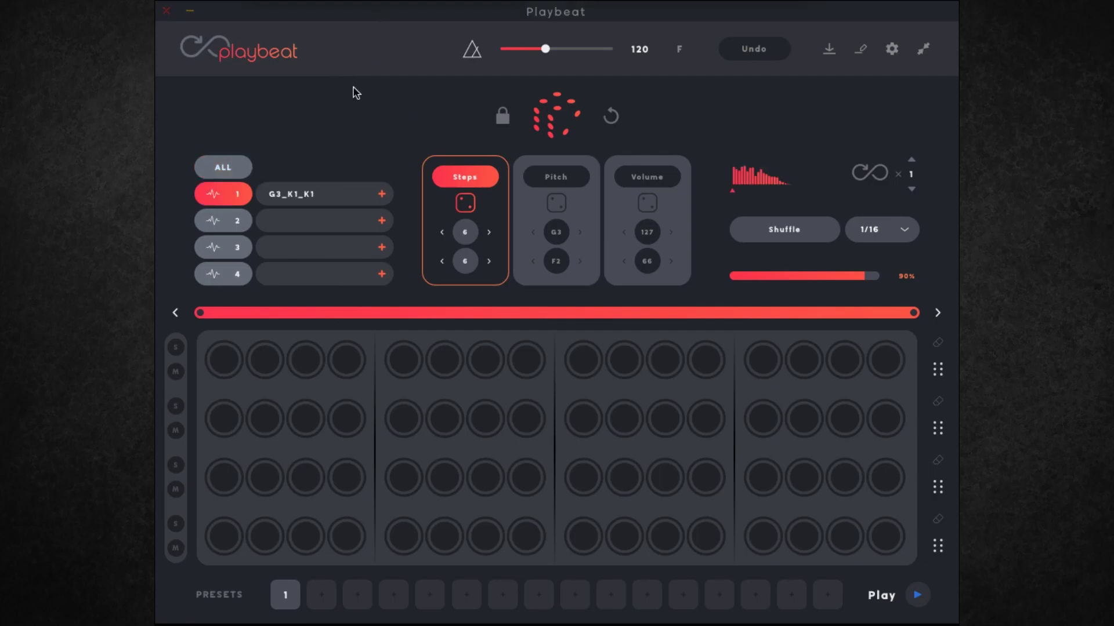
{"action": "left_click_drag", "start_coordinate": [361, 8], "coordinate": [323, 224]}
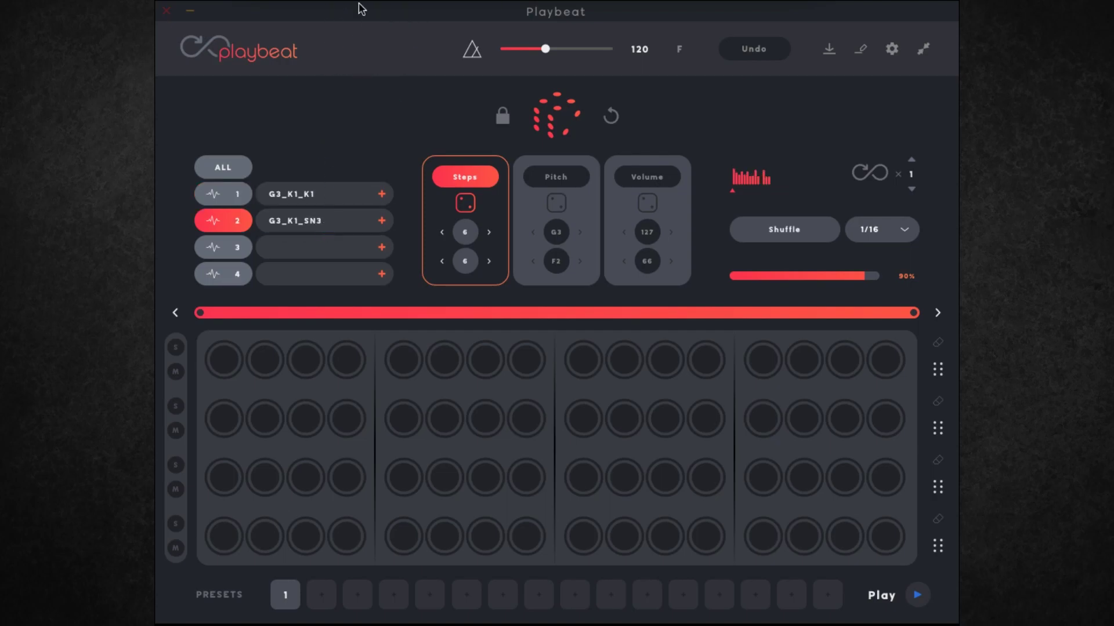
{"action": "left_click_drag", "start_coordinate": [360, 8], "coordinate": [326, 249]}
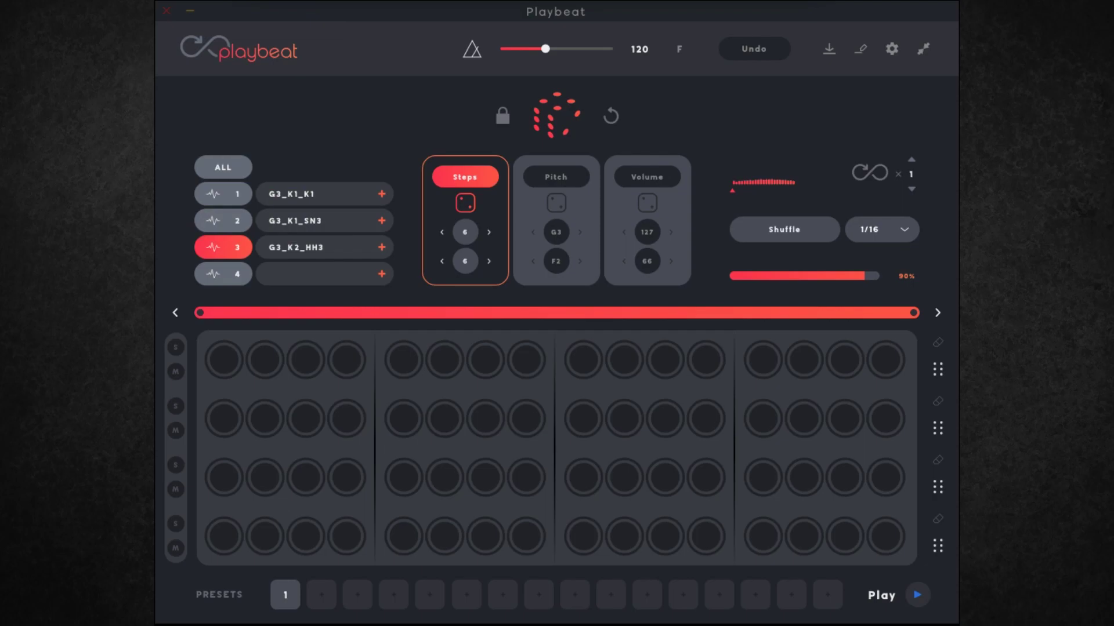
{"action": "left_click_drag", "start_coordinate": [348, 51], "coordinate": [329, 266]}
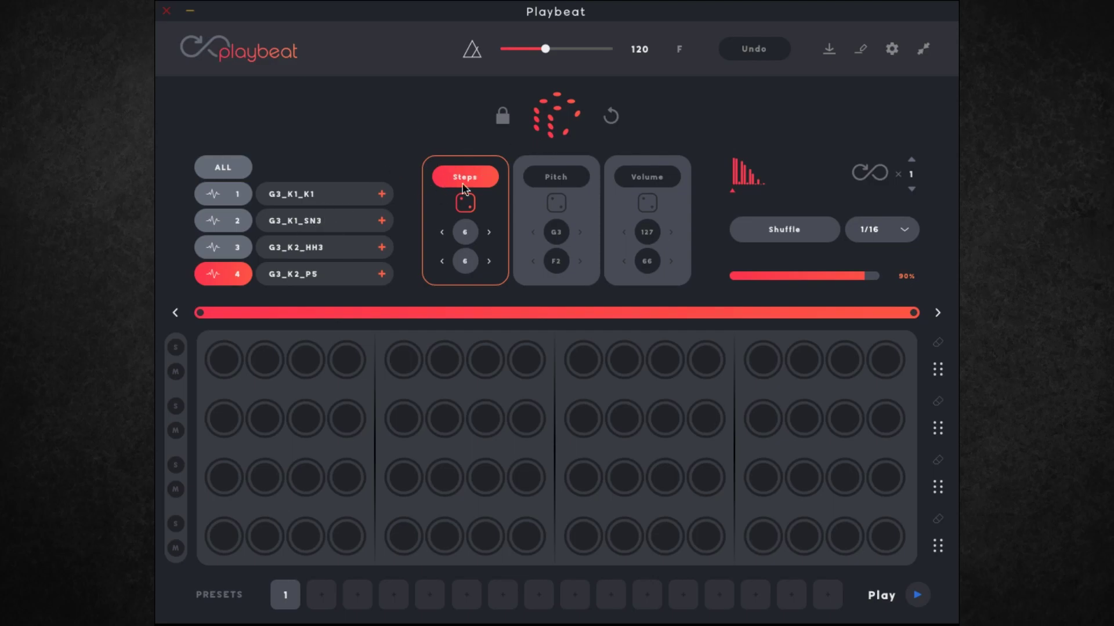
Step: Activate steps 3, 5 and 10 on track 1 and steps 5 and 9 on track 2
{"action": "left_click", "coordinate": [297, 363]}
{"action": "left_click", "coordinate": [616, 367]}
{"action": "left_click", "coordinate": [420, 356]}
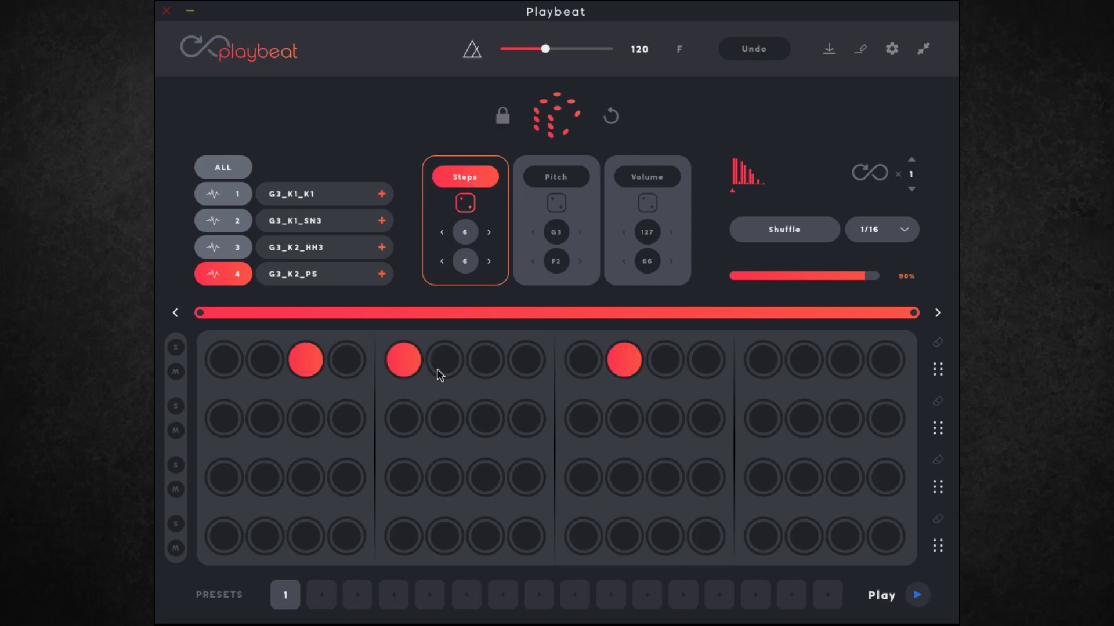
{"action": "left_click", "coordinate": [592, 417]}
{"action": "left_click", "coordinate": [406, 420]}
Step: Activate step 11 on track 3, steps 2 and 5 on track 4 and step 15 on track 2, and audition the pattern
{"action": "left_click", "coordinate": [666, 476]}
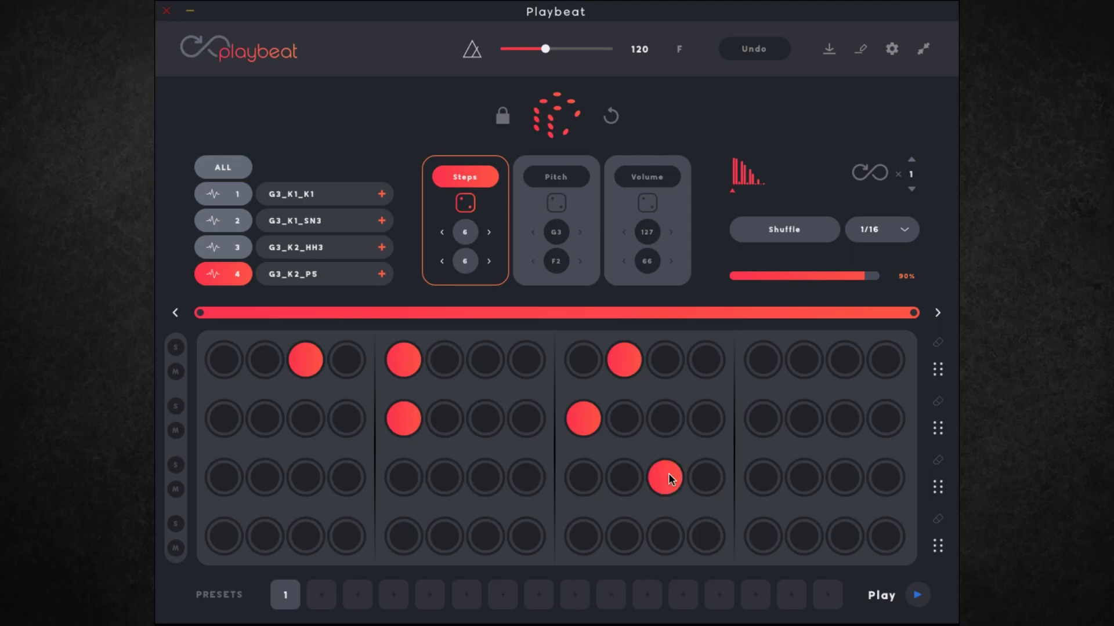
{"action": "left_click", "coordinate": [400, 539]}
{"action": "left_click", "coordinate": [274, 538]}
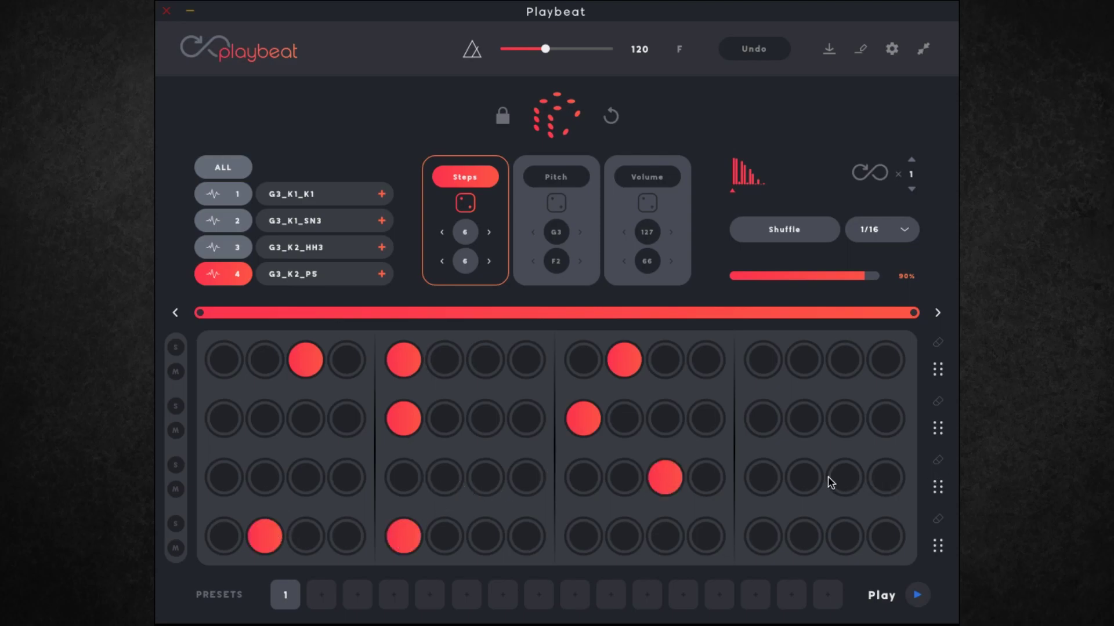
{"action": "left_click", "coordinate": [844, 421]}
{"action": "key", "text": "space"}
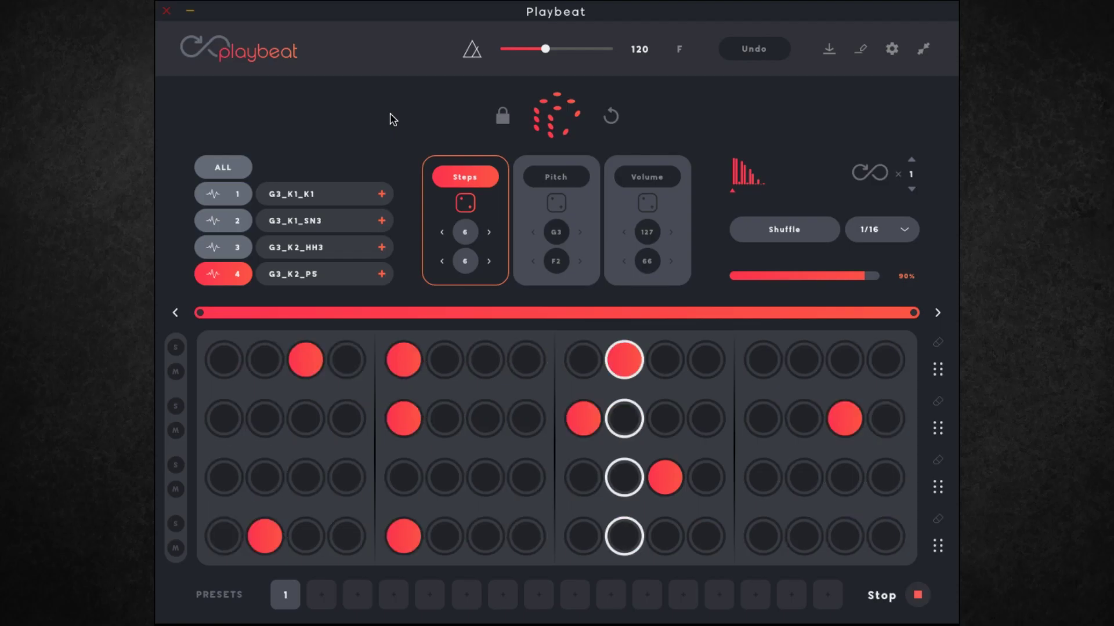
{"action": "key", "text": "space"}
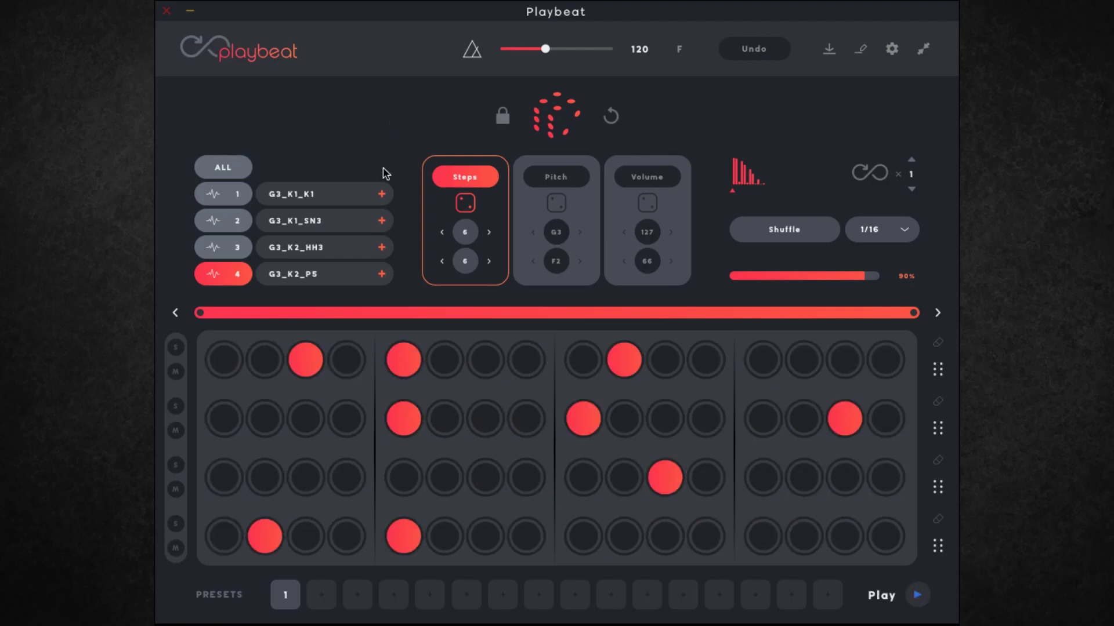
Step: Show the pitch of the steps and set step 5 on track 4 to B2
{"action": "left_click", "coordinate": [568, 176]}
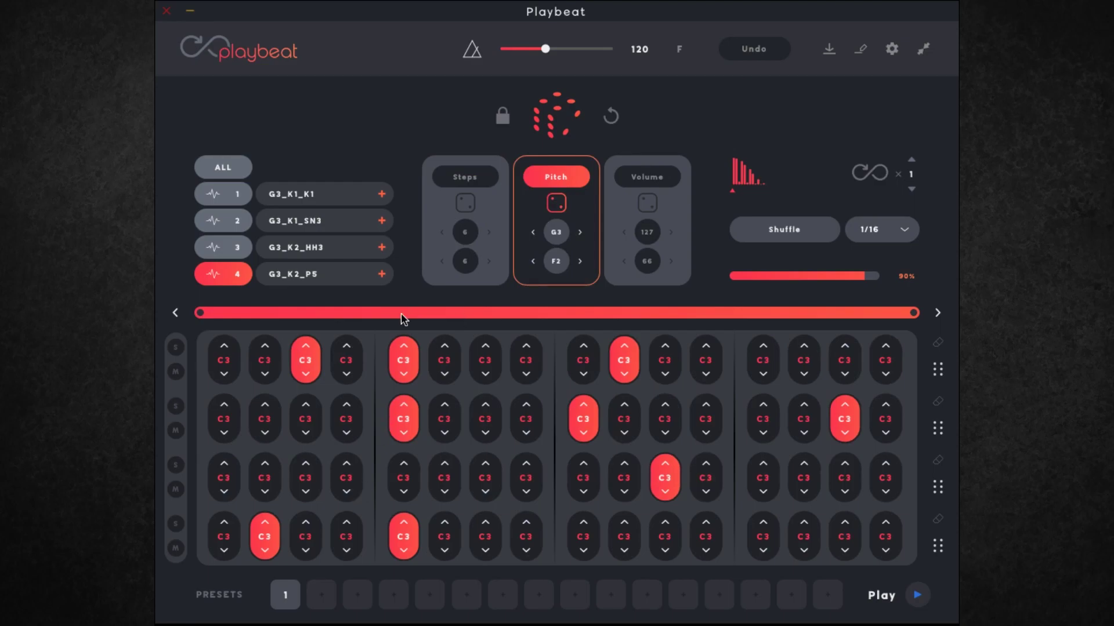
{"action": "left_click", "coordinate": [405, 374]}
{"action": "left_click", "coordinate": [403, 549]}
{"action": "scroll", "coordinate": [404, 371], "scroll_direction": "up", "scroll_amount": 8}
Step: Show the volume of the steps and set step 5 on track 1 to 127
{"action": "left_click", "coordinate": [634, 177]}
{"action": "scroll", "coordinate": [402, 362], "scroll_direction": "down", "scroll_amount": 10}
{"action": "left_click_drag", "start_coordinate": [424, 577], "coordinate": [432, 186]}
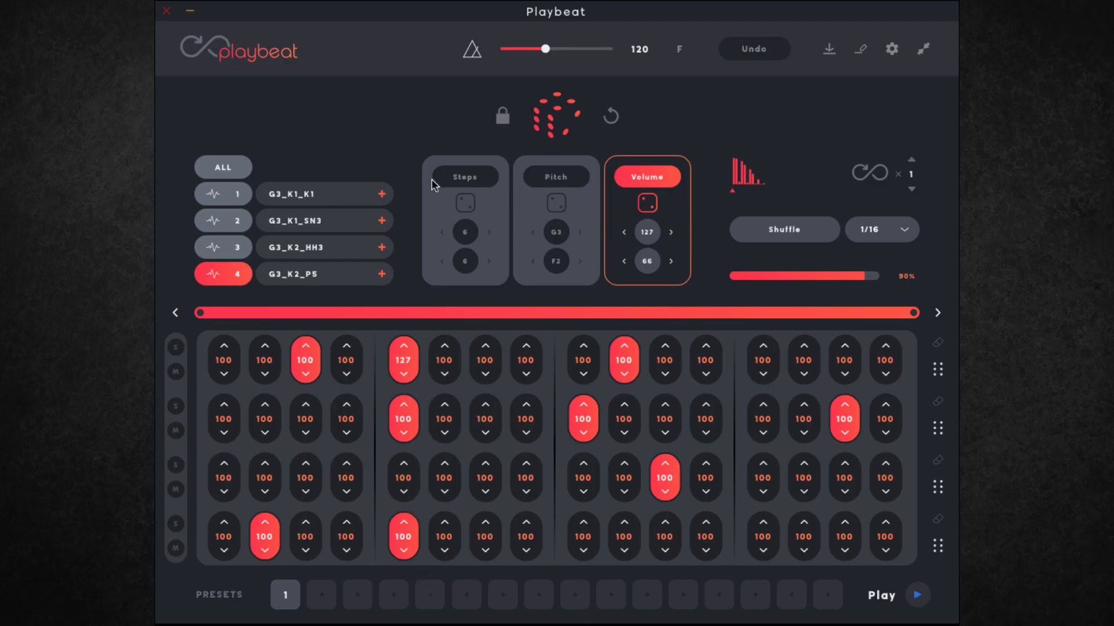
Step: Randomize the steps of all tracks together with a maximum density of 8 and a minimum of 5
{"action": "left_click", "coordinate": [453, 226]}
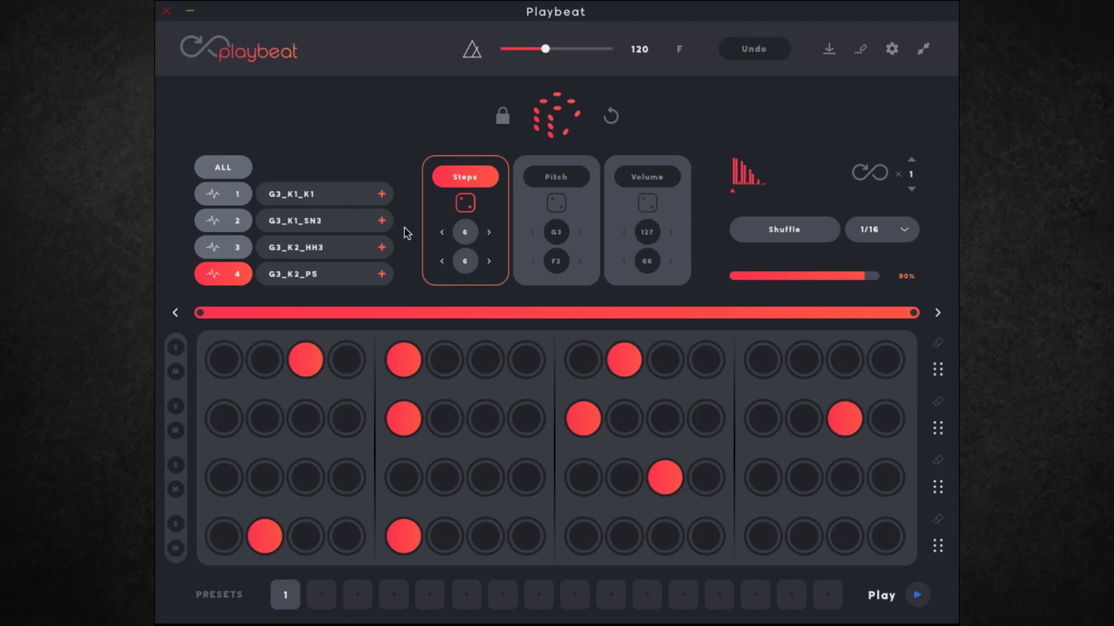
{"action": "left_click", "coordinate": [225, 194]}
{"action": "left_click", "coordinate": [225, 220]}
{"action": "left_click", "coordinate": [223, 246]}
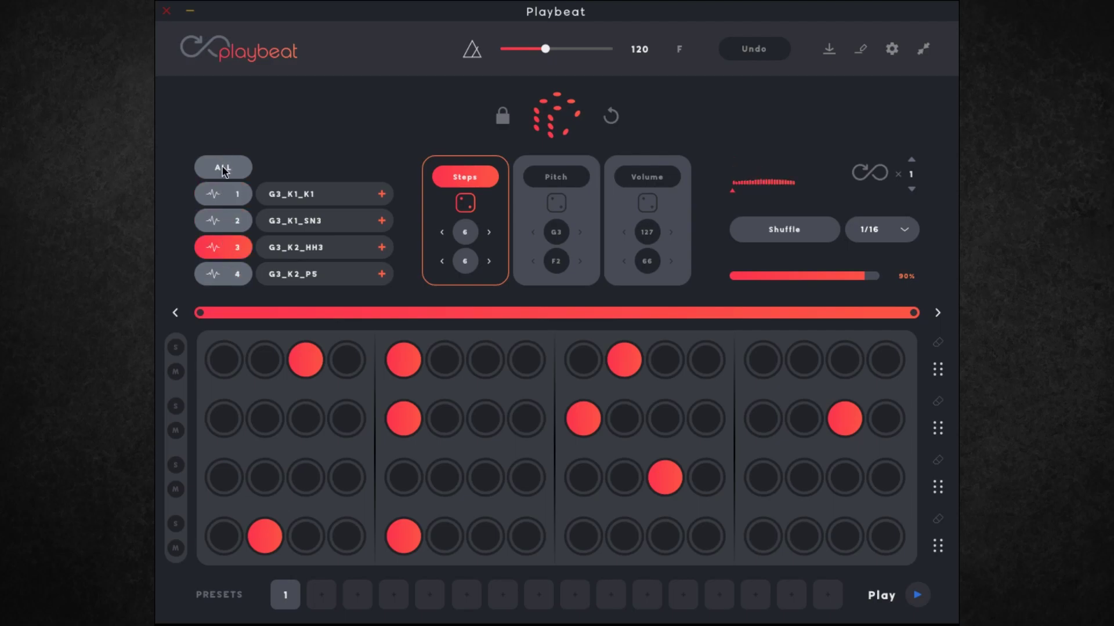
{"action": "left_click", "coordinate": [222, 168]}
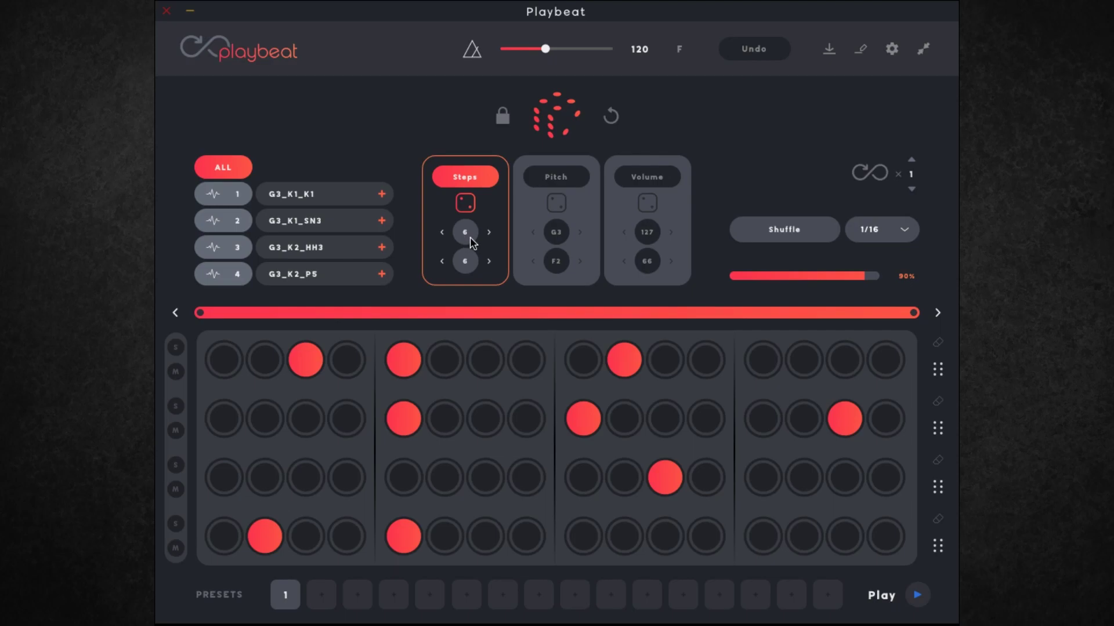
{"action": "scroll", "coordinate": [465, 235], "scroll_direction": "up", "scroll_amount": 2}
{"action": "left_click", "coordinate": [468, 203]}
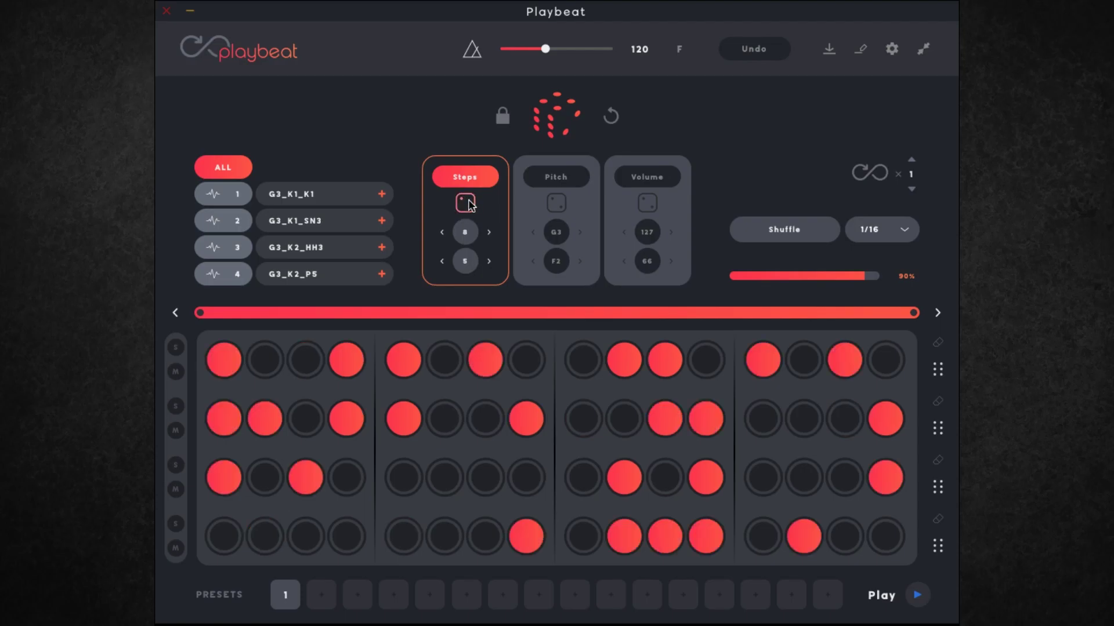
Step: Randomize the pitch of all tracks within the range A#1 to C4
{"action": "left_click", "coordinate": [561, 176]}
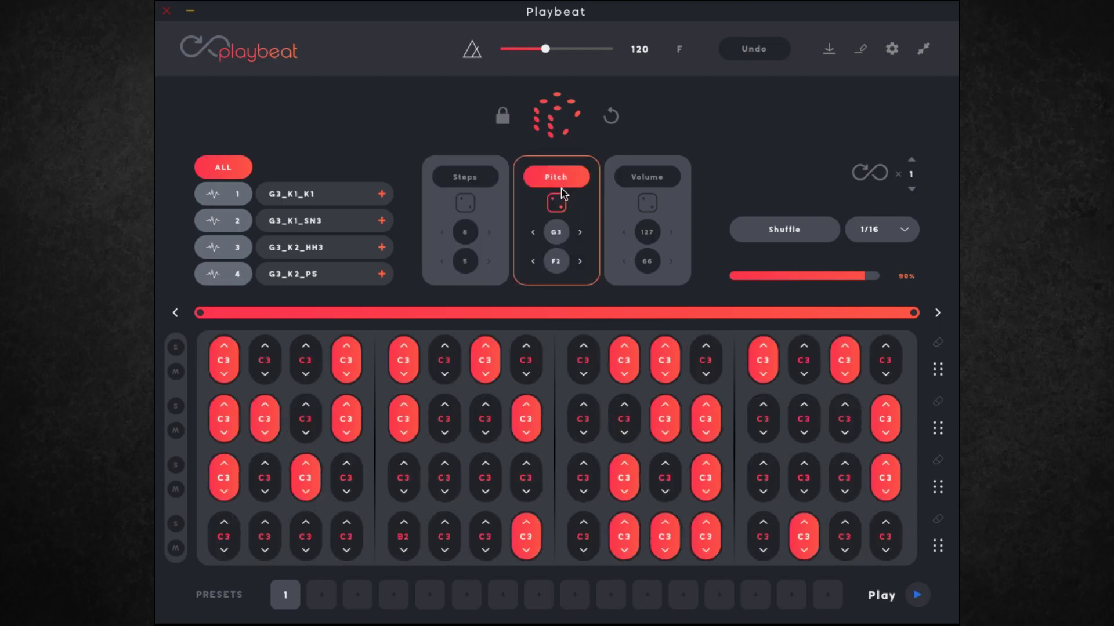
{"action": "left_click_drag", "start_coordinate": [555, 251], "coordinate": [560, 274]}
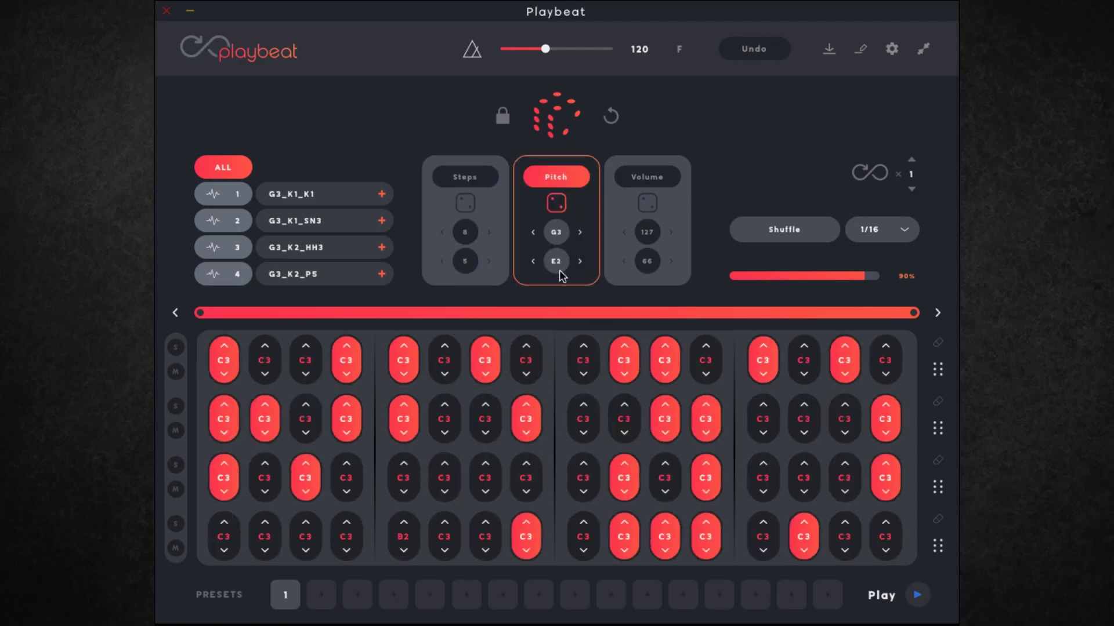
{"action": "left_click", "coordinate": [557, 203]}
Step: Randomize the volume of all tracks between 70 and 116 and audition the pattern
{"action": "left_click", "coordinate": [649, 177]}
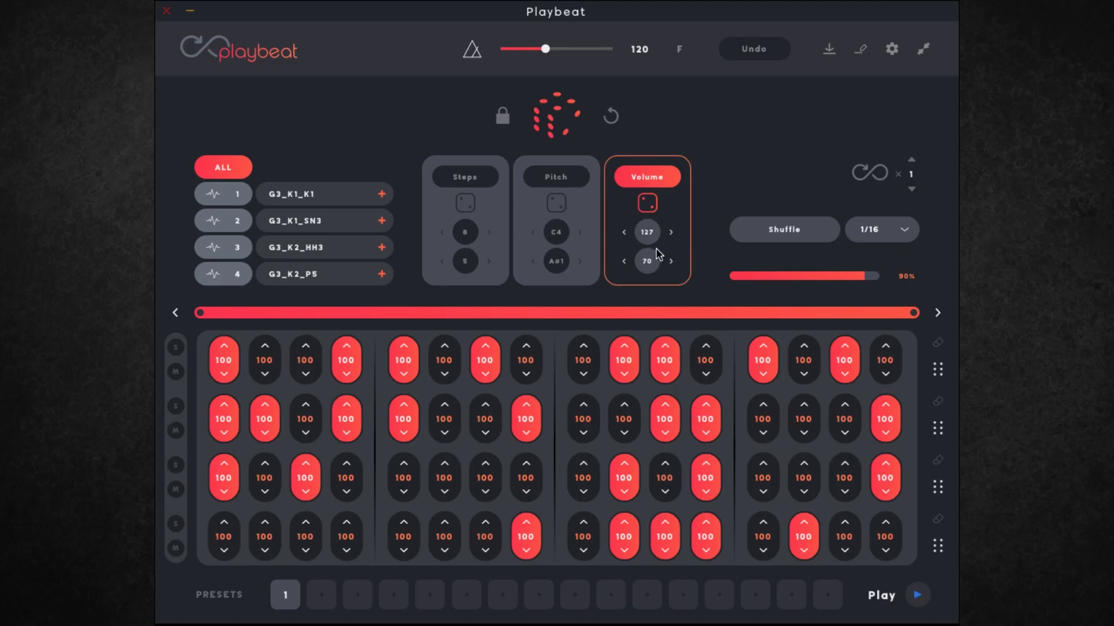
{"action": "left_click_drag", "start_coordinate": [649, 235], "coordinate": [648, 266]}
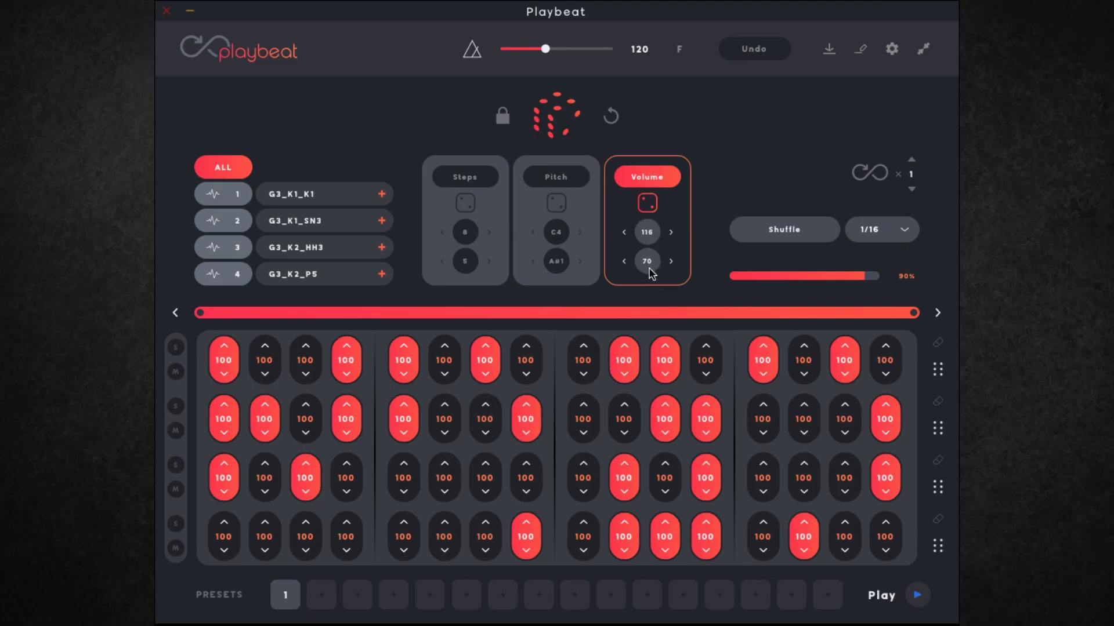
{"action": "left_click", "coordinate": [646, 204]}
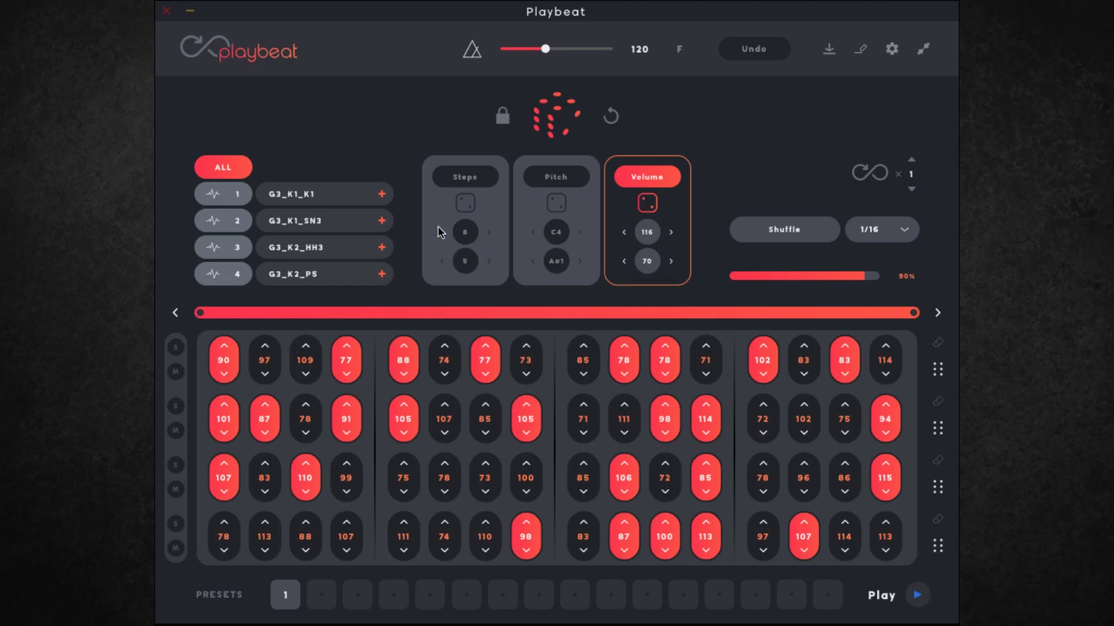
{"action": "key", "text": "space"}
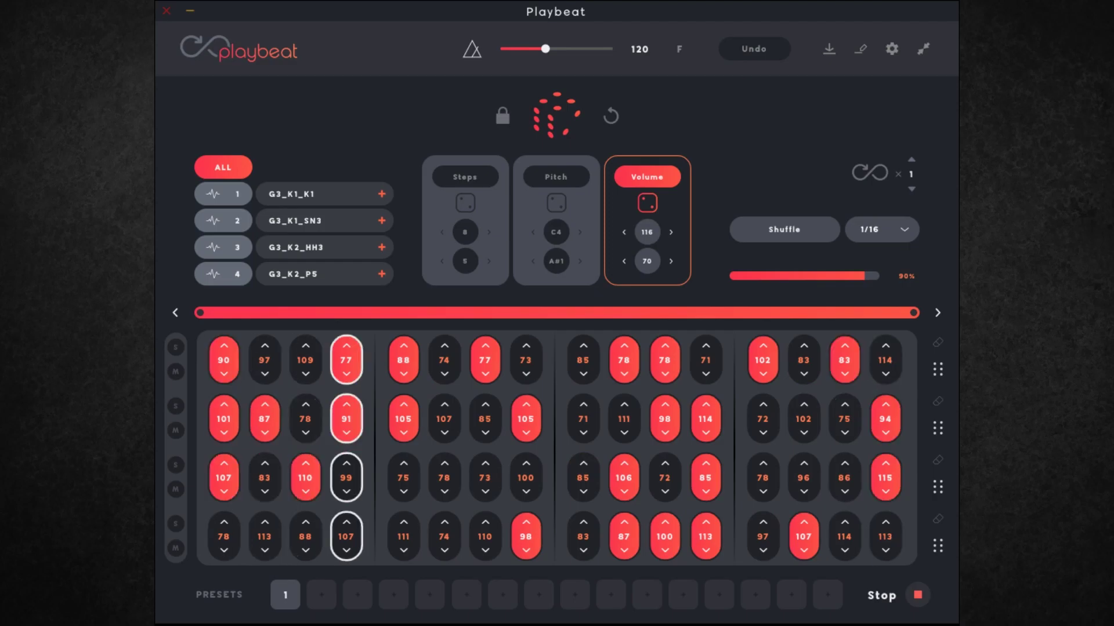
{"action": "key", "text": "space"}
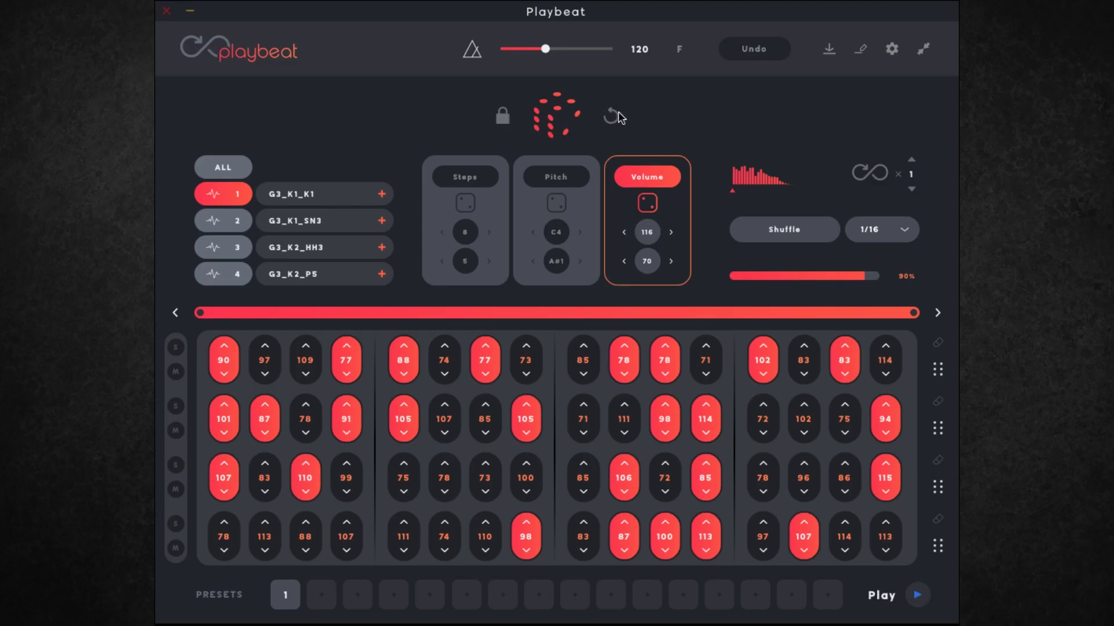
Step: Try a shifted sample start position for track 1 and view its note-division choices
{"action": "left_click", "coordinate": [771, 181]}
{"action": "left_click", "coordinate": [733, 183]}
{"action": "left_click", "coordinate": [880, 227]}
{"action": "left_click", "coordinate": [880, 226]}
Step: Set track 1's infinity multiplier to 3 and try adjusting the pattern's loop range
{"action": "left_click", "coordinate": [912, 161]}
{"action": "left_click", "coordinate": [912, 161]}
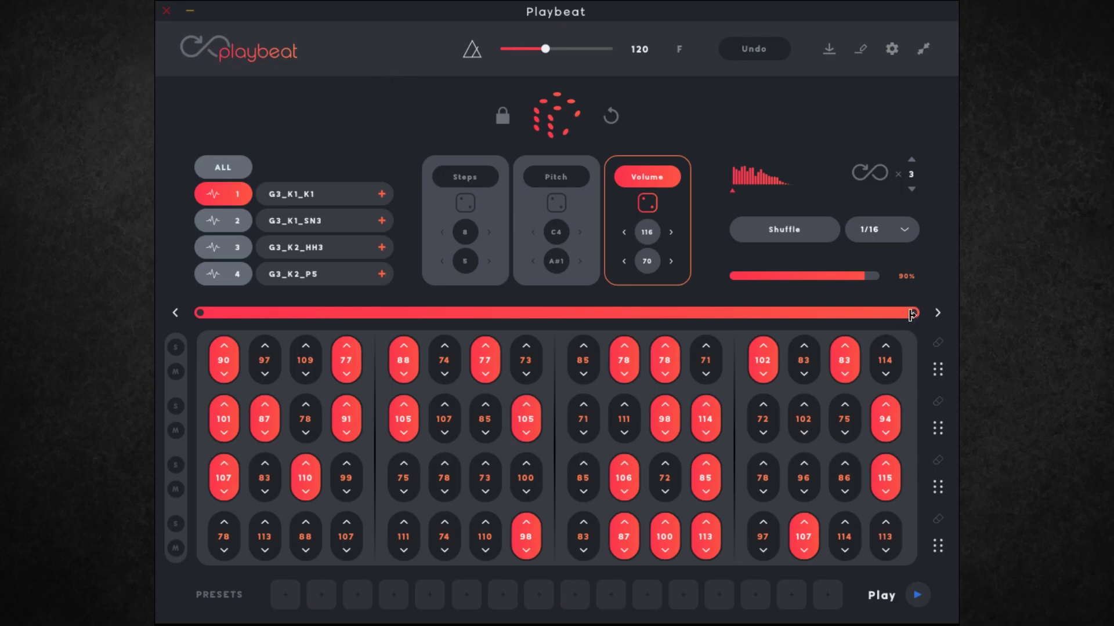
{"action": "left_click_drag", "start_coordinate": [874, 314], "coordinate": [940, 309]}
{"action": "mouse_move", "coordinate": [941, 373]}
{"action": "left_mouse_down"}
{"action": "mouse_move", "coordinate": [944, 465]}
{"action": "mouse_move", "coordinate": [938, 370]}
{"action": "left_mouse_up"}
Step: Save the current pattern as a preset named "demo"
{"action": "left_click", "coordinate": [864, 51]}
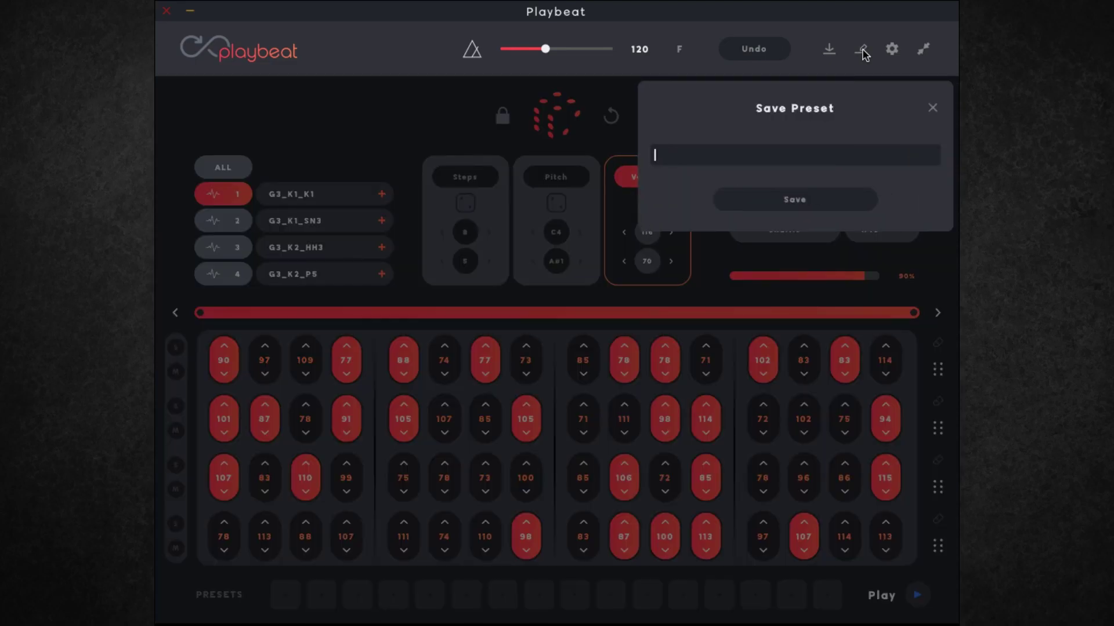
{"action": "type", "text": "demo"}
{"action": "left_click", "coordinate": [819, 203]}
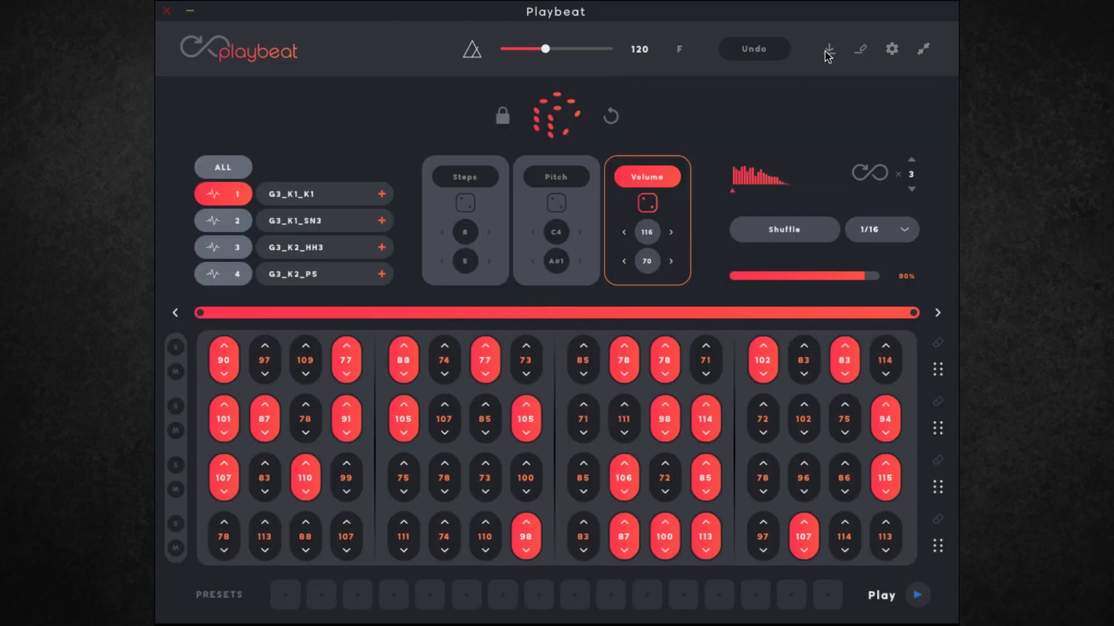
Step: Assign the saved preset "demo" to preset slot 1 and close the preset list
{"action": "left_click", "coordinate": [829, 49]}
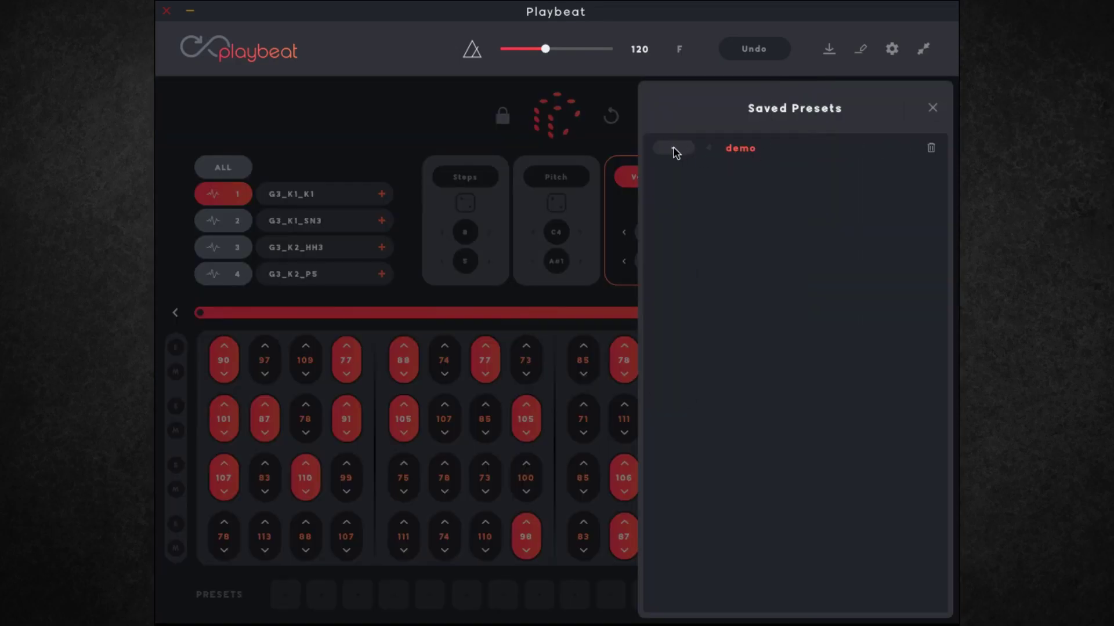
{"action": "left_click", "coordinate": [674, 149]}
{"action": "left_click", "coordinate": [677, 173]}
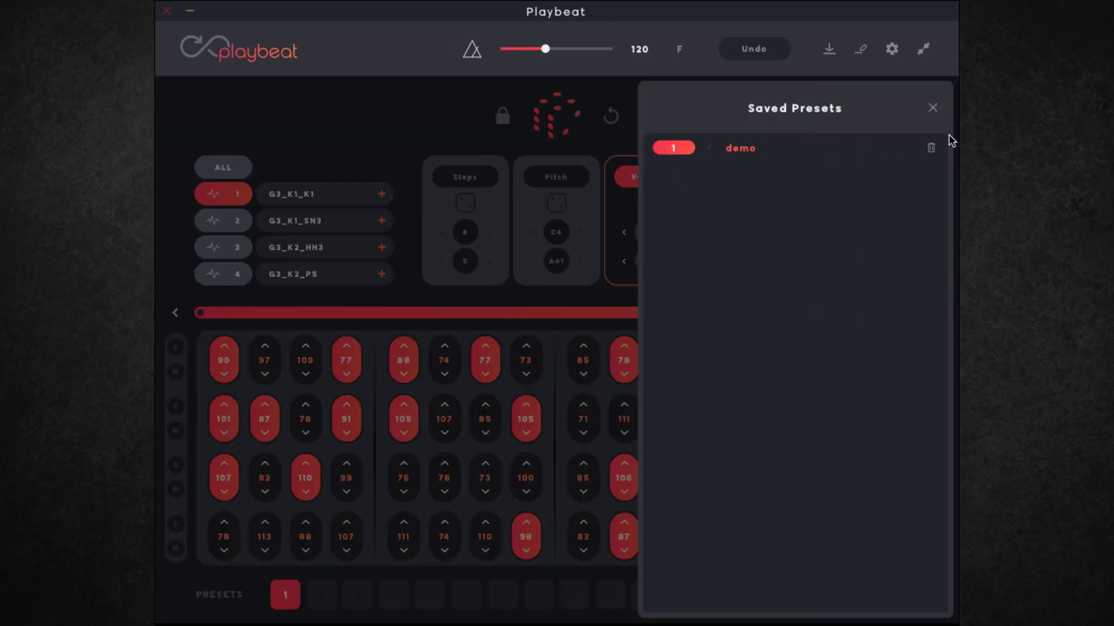
{"action": "left_click", "coordinate": [932, 110]}
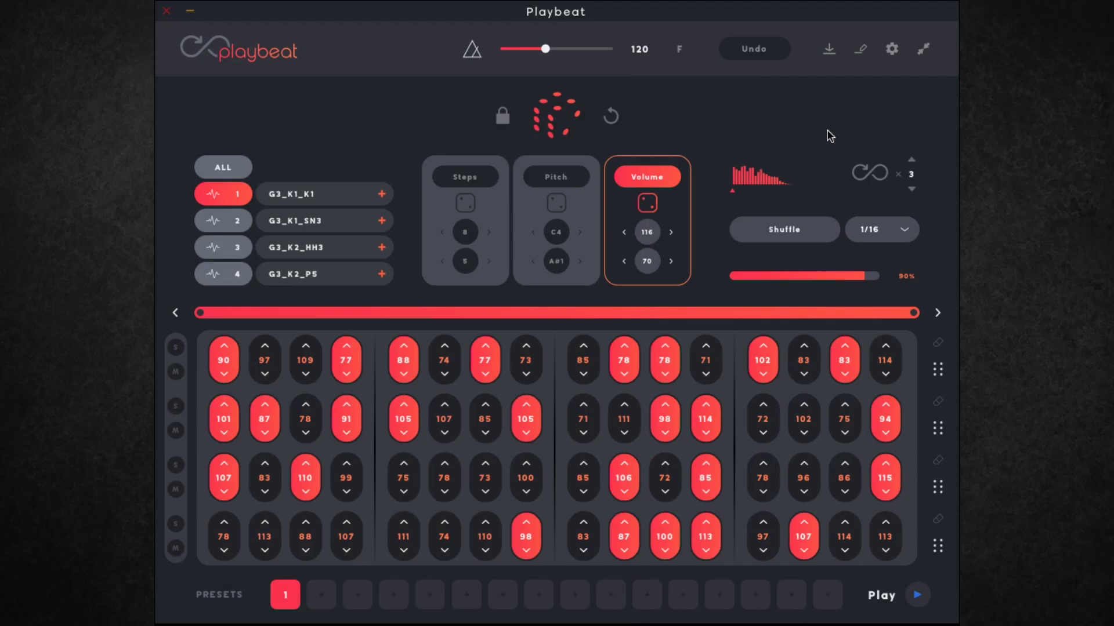
Step: Open the settings to review the audio device and MIDI CC options
{"action": "left_click", "coordinate": [892, 49]}
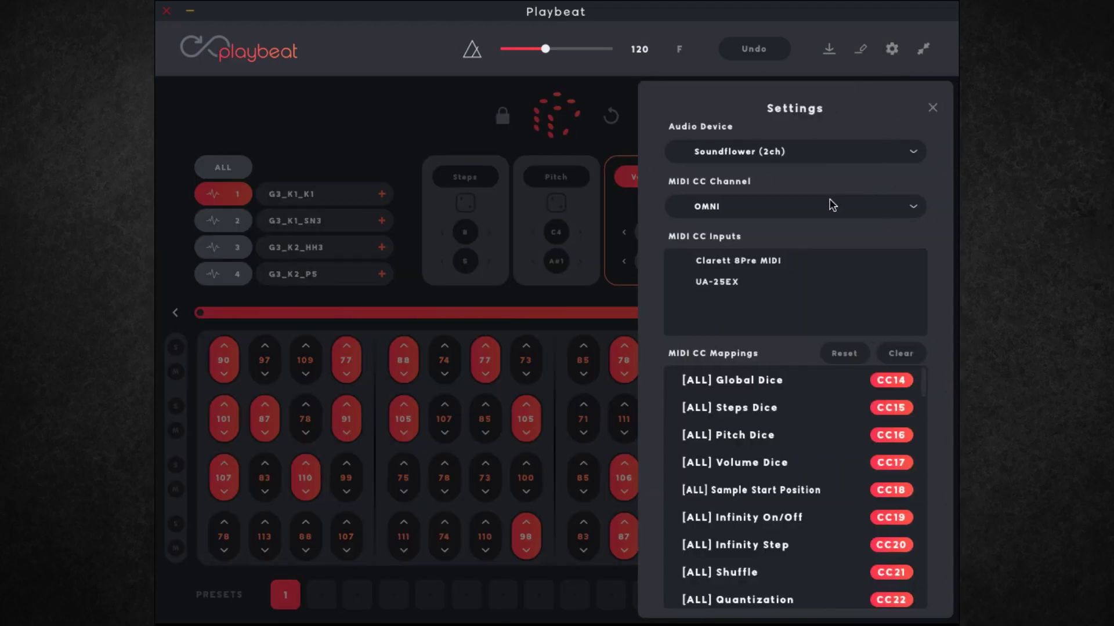
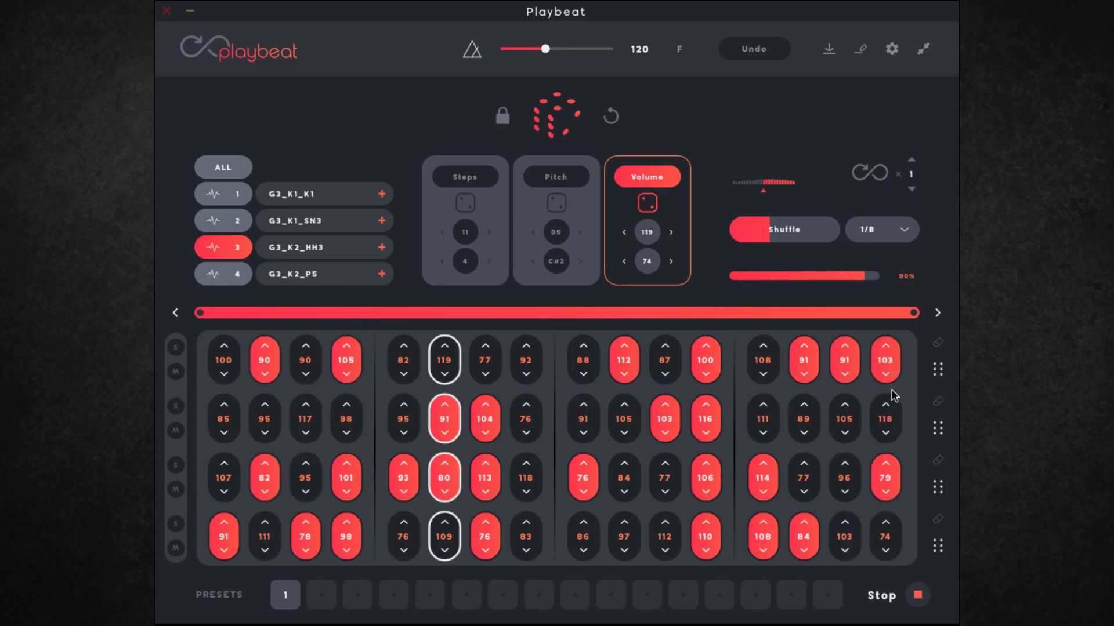
Step: Return track 3's sample start to the beginning of the sample and review the settings of tracks 2, 1 and 4
{"action": "left_click", "coordinate": [738, 191]}
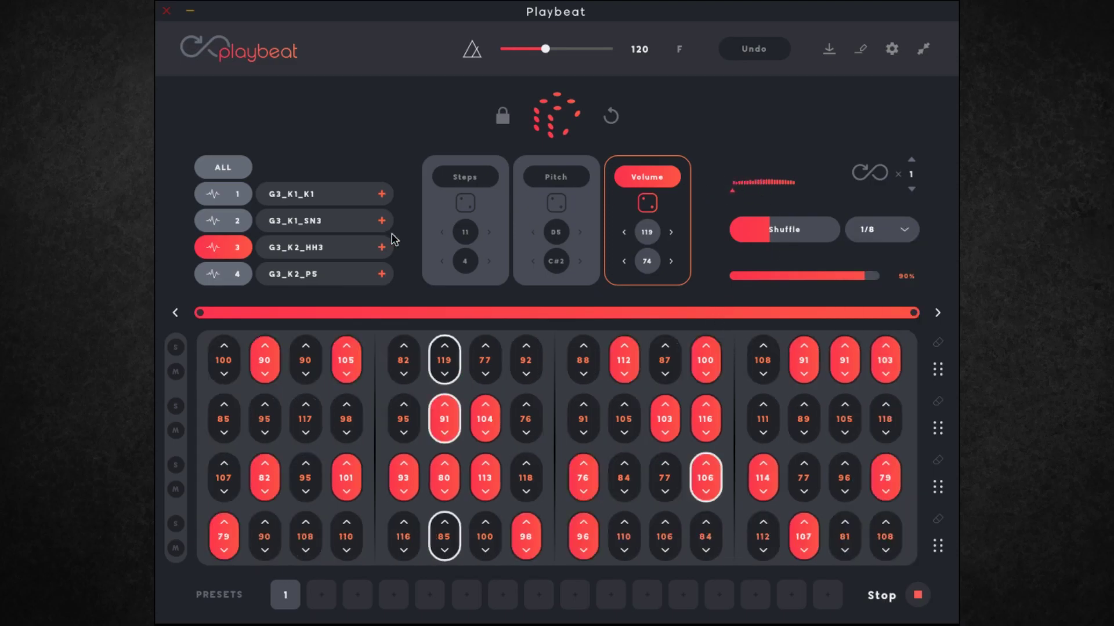
{"action": "left_click", "coordinate": [208, 220]}
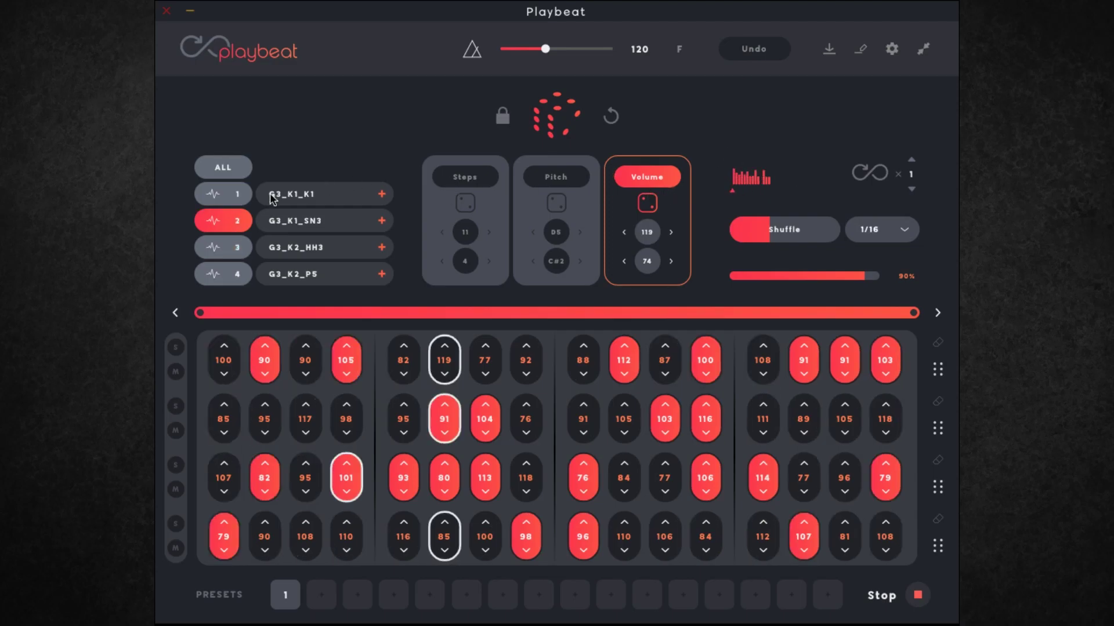
{"action": "left_click", "coordinate": [221, 194]}
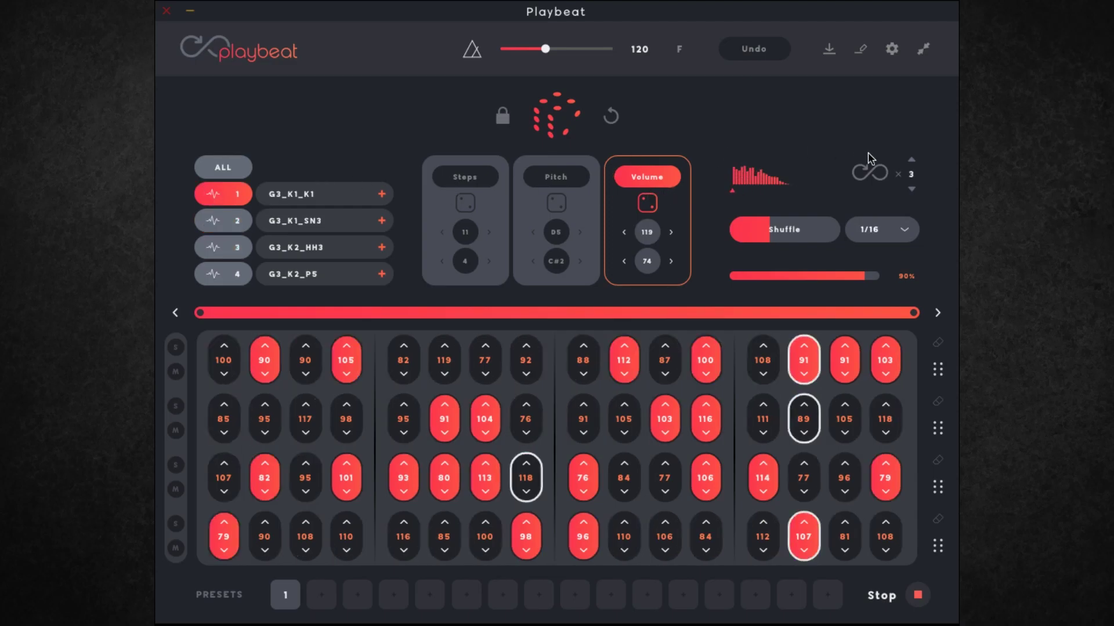
{"action": "left_click", "coordinate": [223, 274]}
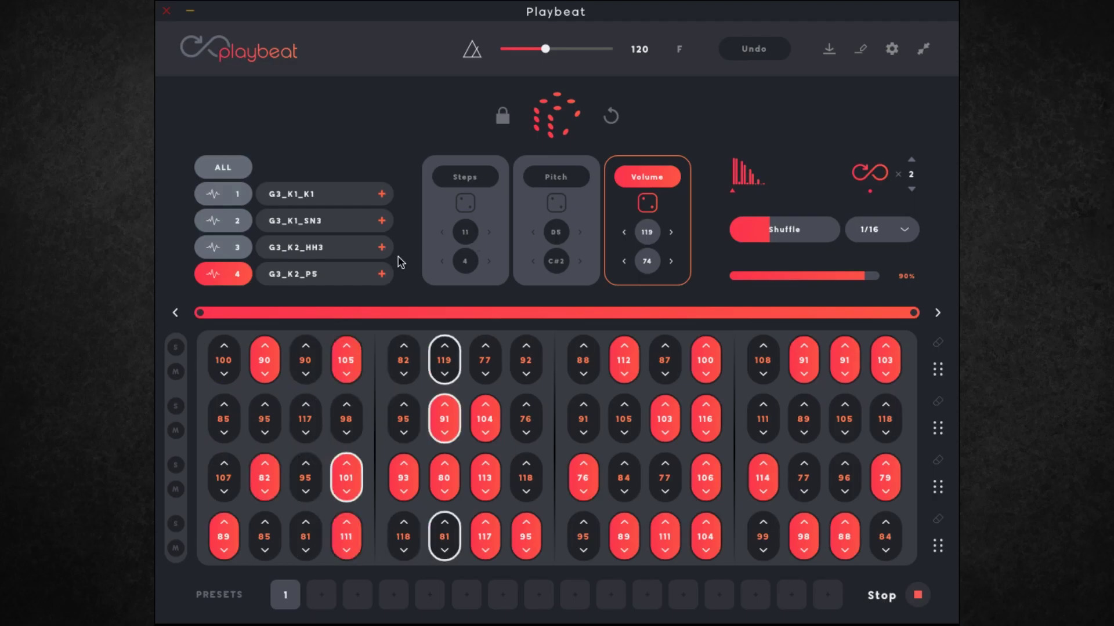
Step: Randomize steps, pitch and volume of all tracks at once
{"action": "left_click", "coordinate": [233, 165]}
{"action": "left_click", "coordinate": [553, 114]}
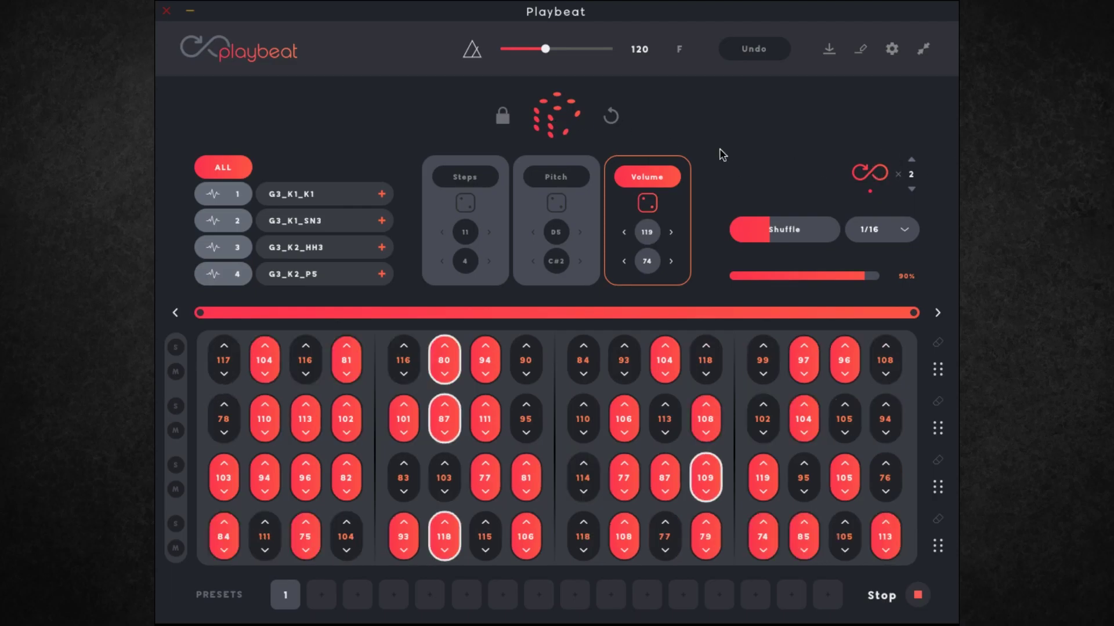
Step: Set the infinity multiplier of all tracks to 4 and reduce their shuffle amount
{"action": "left_click", "coordinate": [911, 160]}
{"action": "left_click", "coordinate": [911, 160]}
{"action": "left_click_drag", "start_coordinate": [767, 229], "coordinate": [753, 236]}
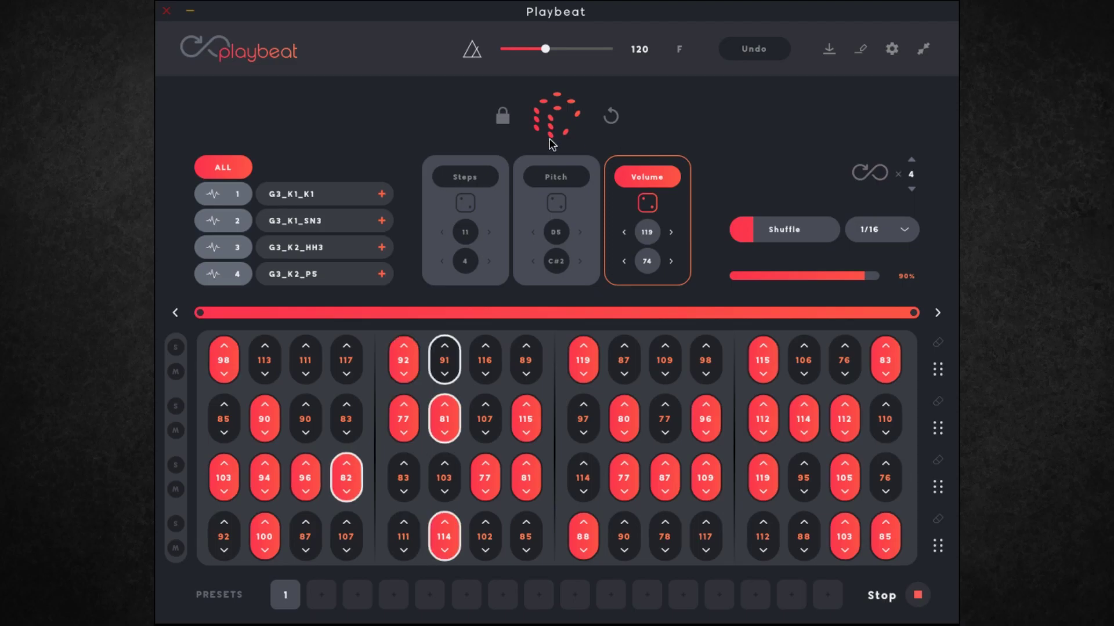
Step: Show the step grid and reset the patterns and randomizer ranges of all tracks
{"action": "left_click", "coordinate": [479, 177]}
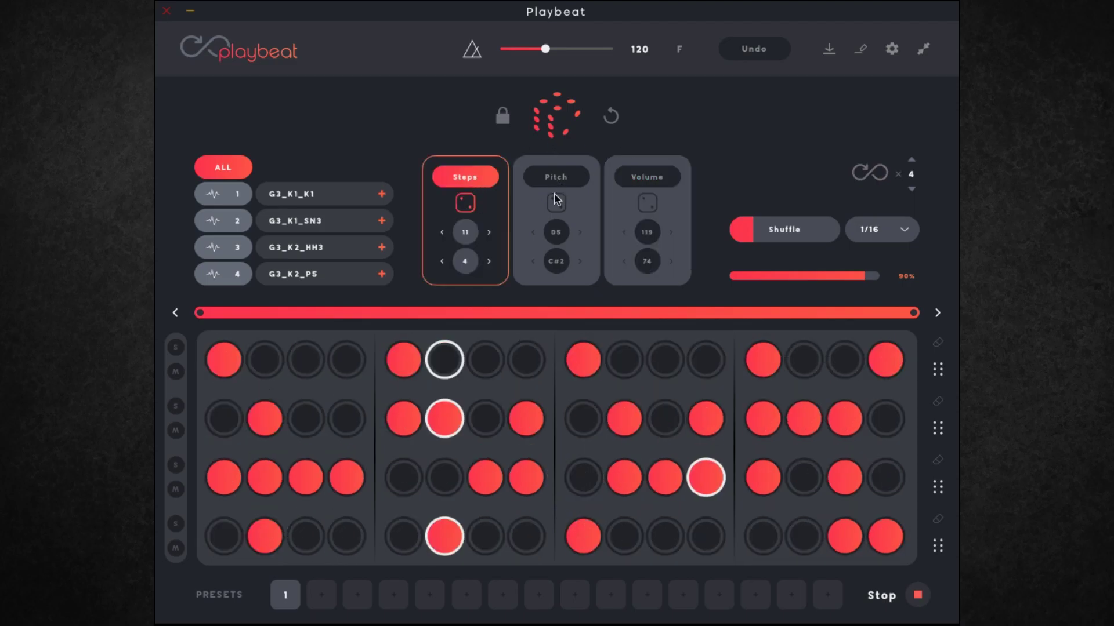
{"action": "left_click", "coordinate": [609, 118]}
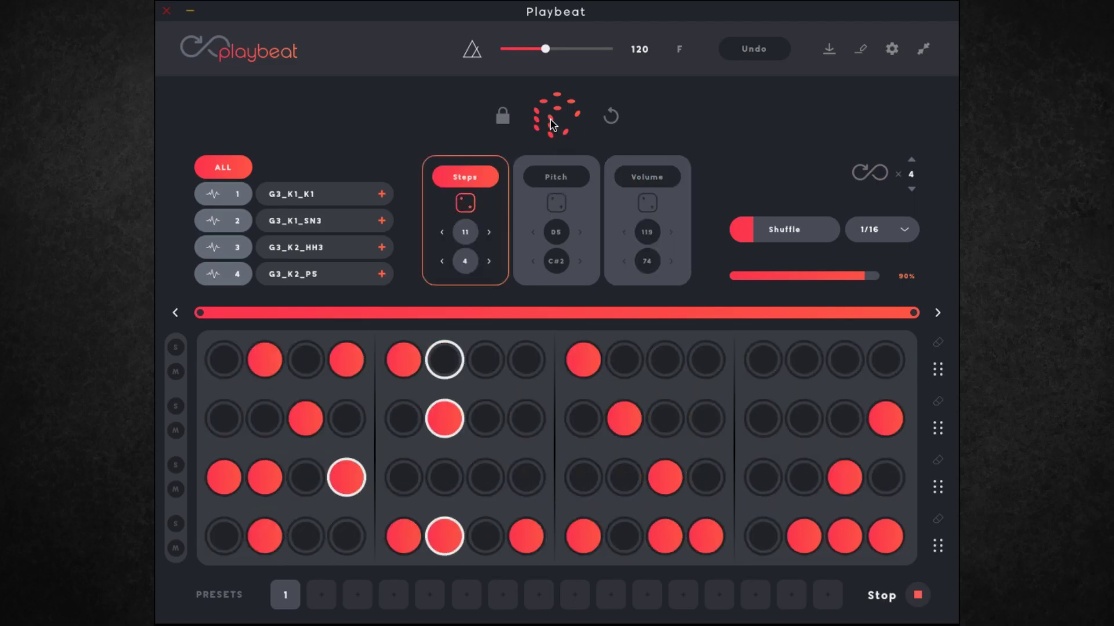
{"action": "left_click", "coordinate": [612, 119]}
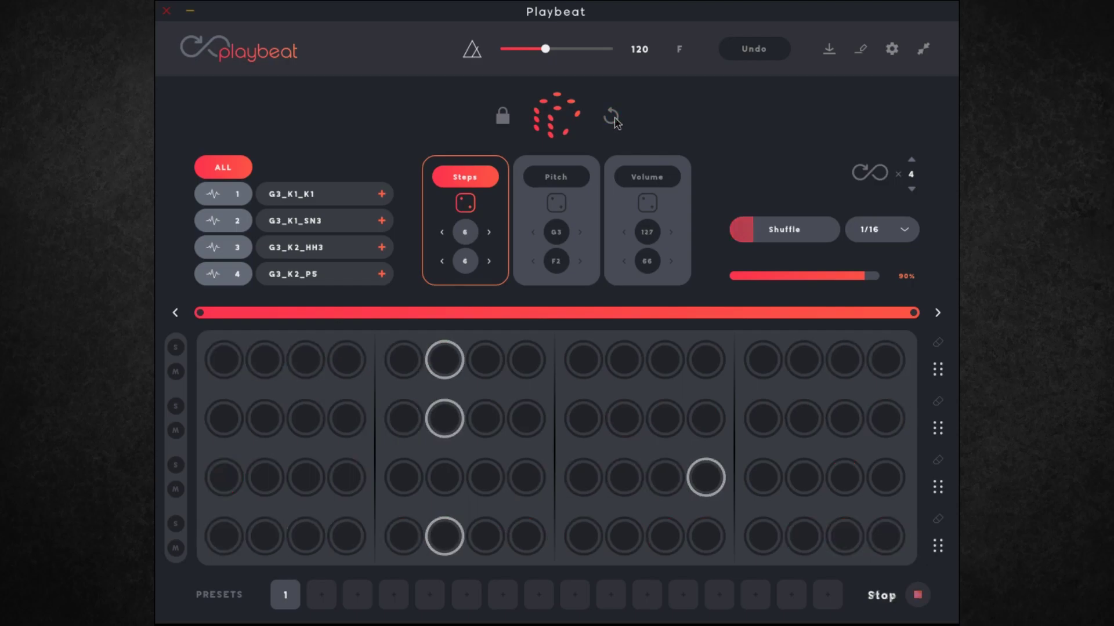